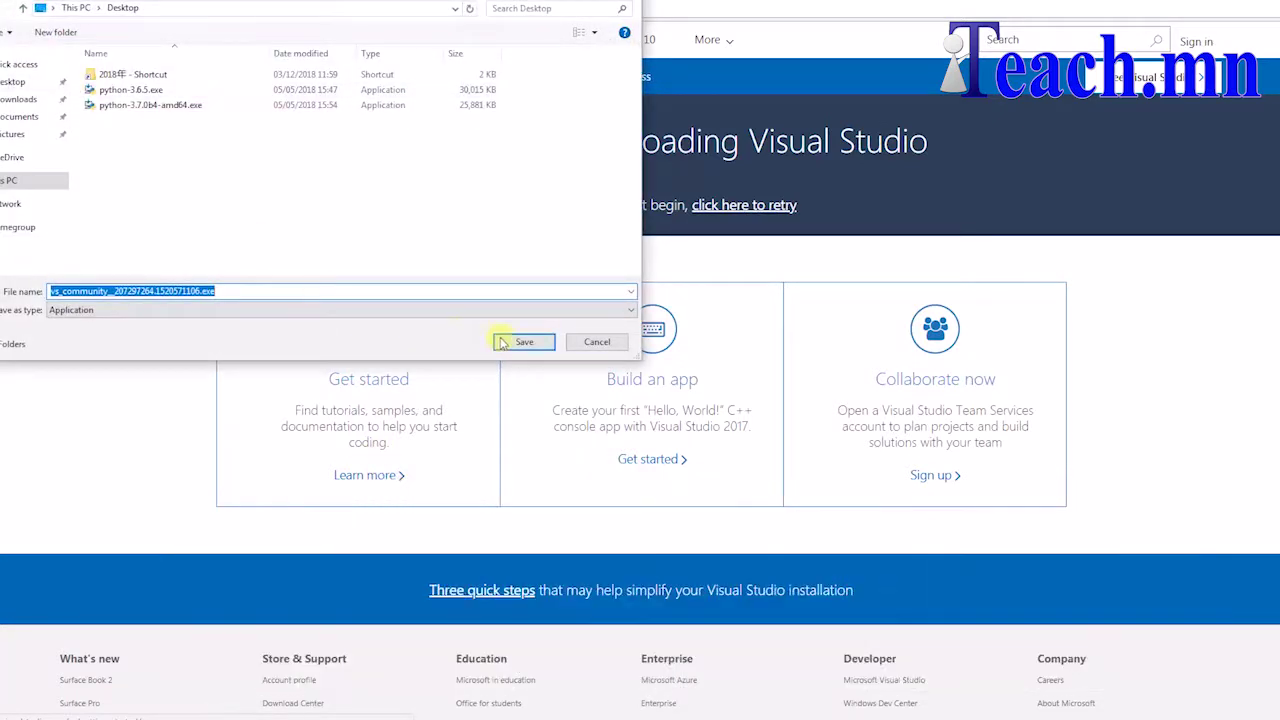
Step: Save the Visual Studio Community installer to the Desktop, run it, and continue past the license notice
click(495, 341)
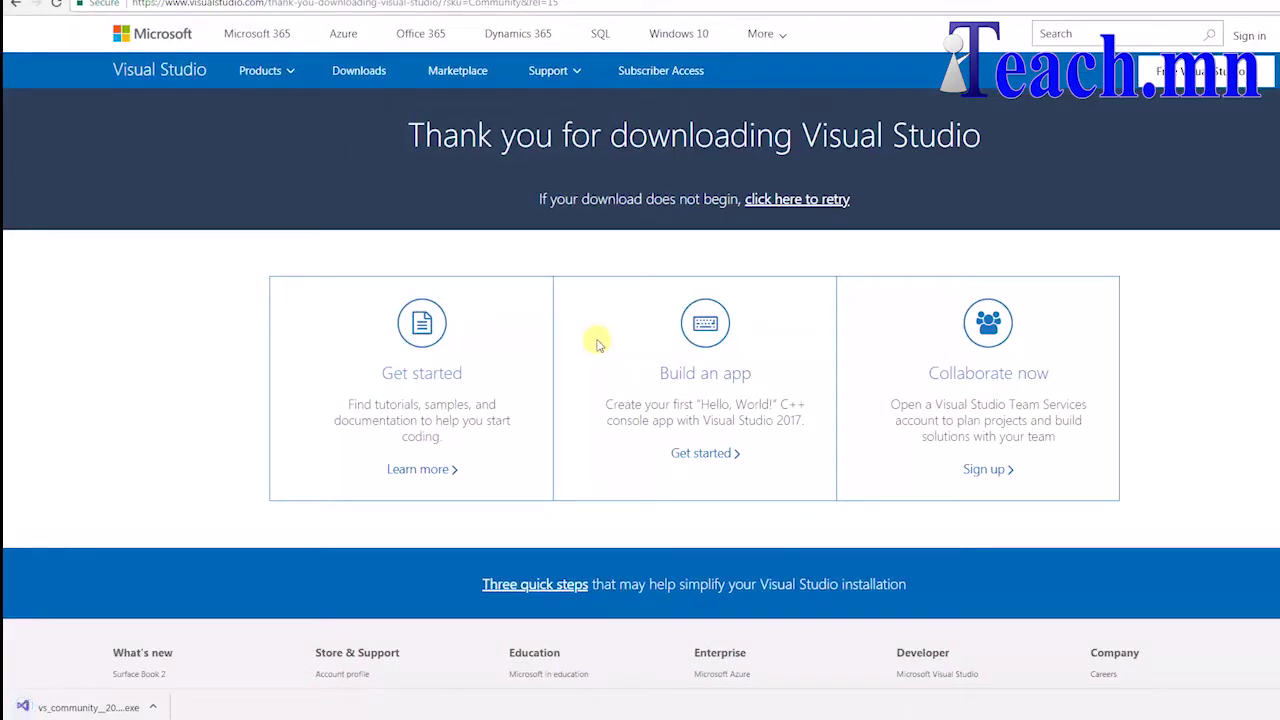
click(92, 705)
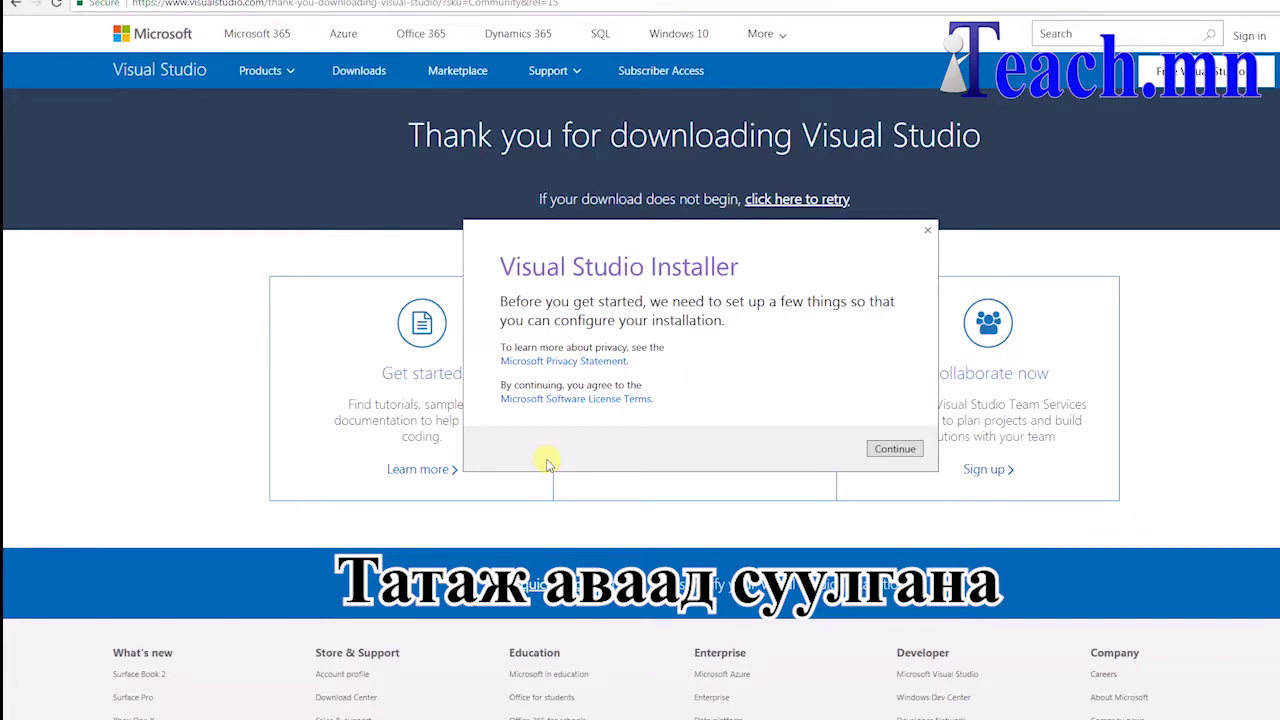
click(880, 449)
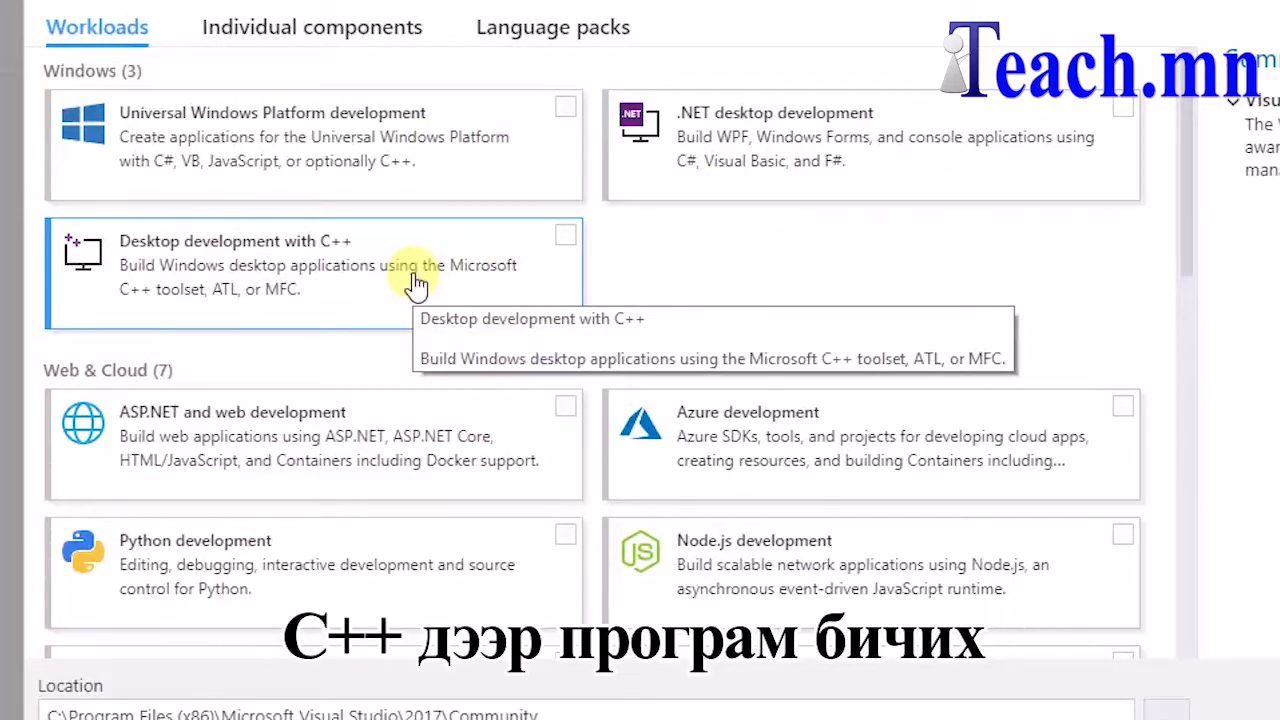
Step: Select the .NET desktop, ASP.NET and web, Azure, and Node.js development workloads for installation
scroll(740, 280, down, 2)
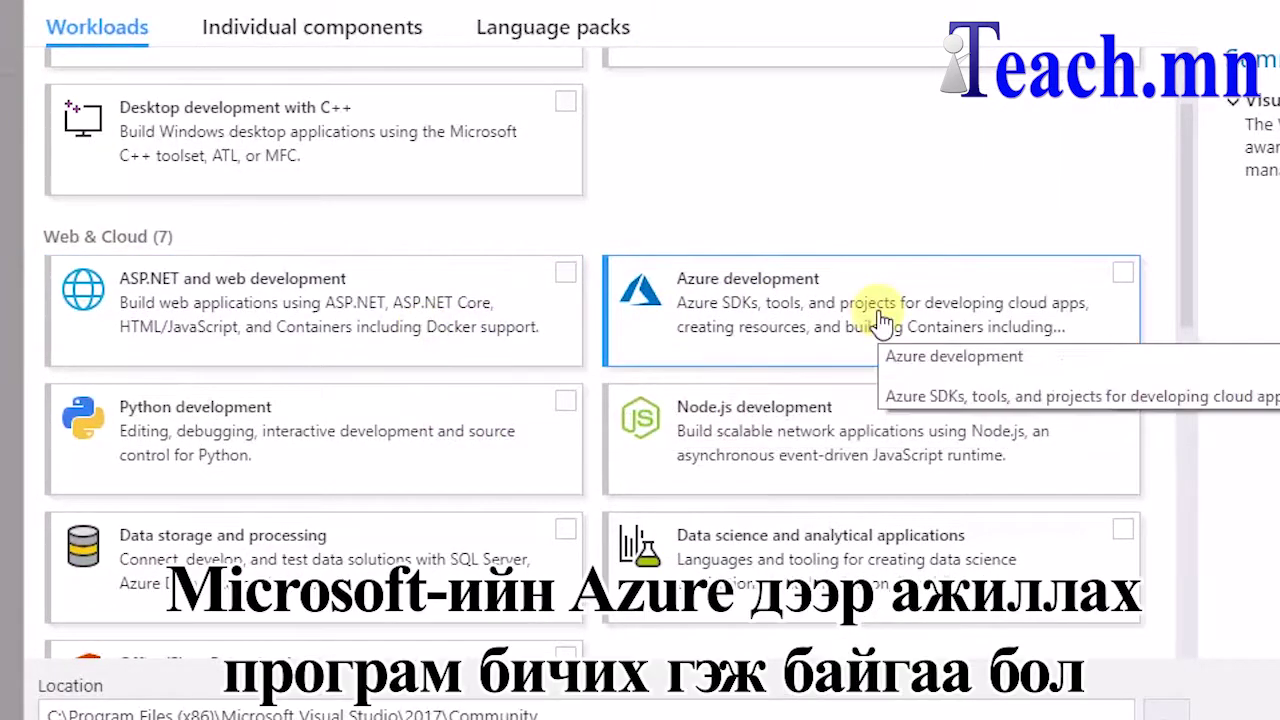
scroll(884, 322, down, 2)
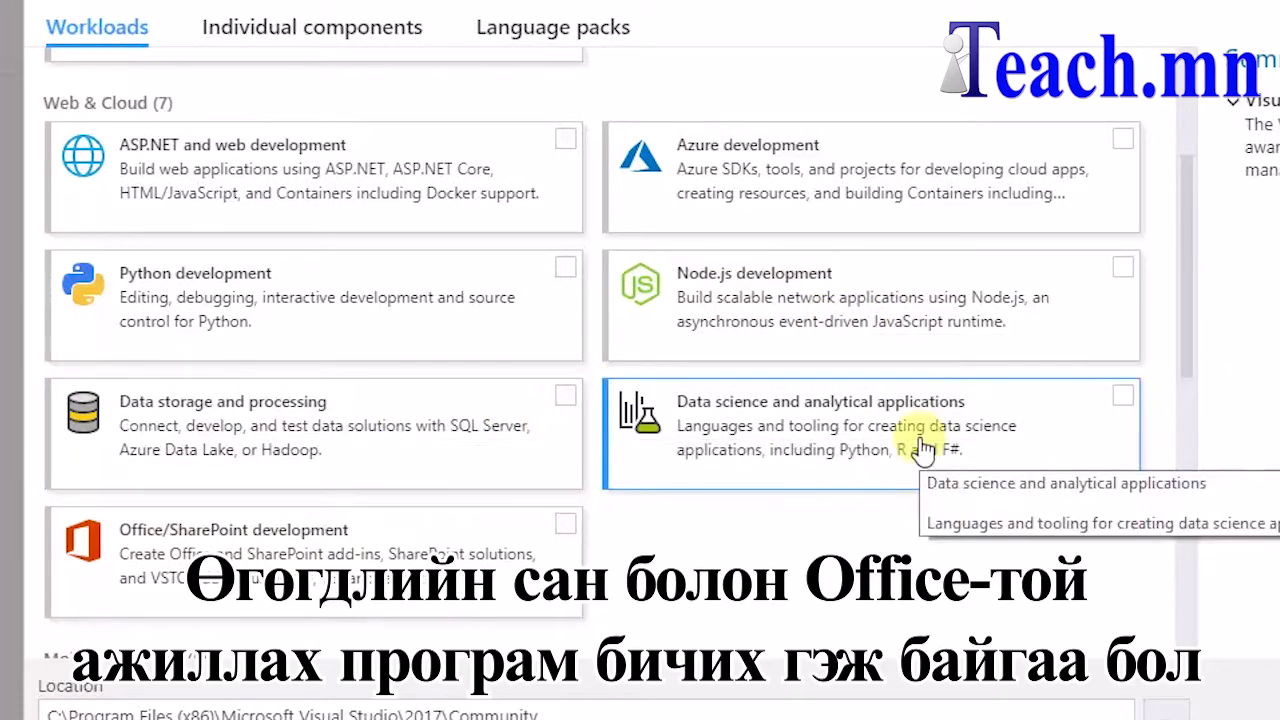
scroll(636, 416, down, 4)
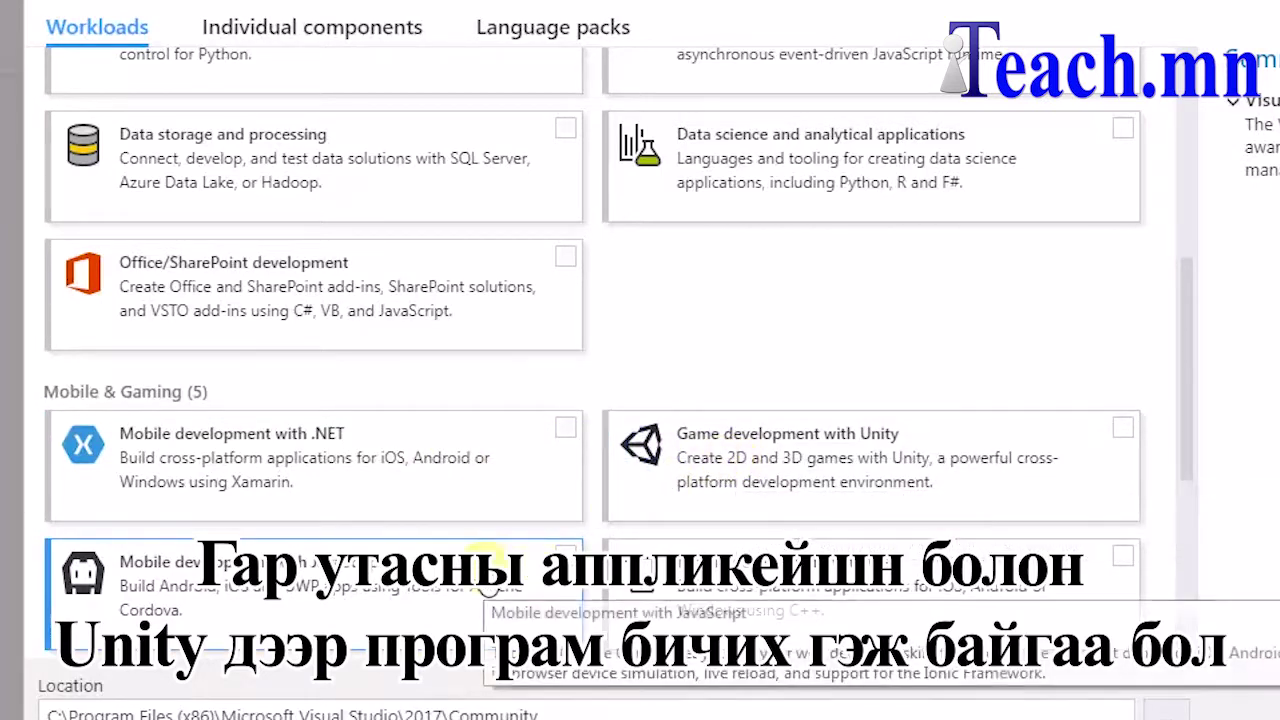
scroll(808, 595, down, 3)
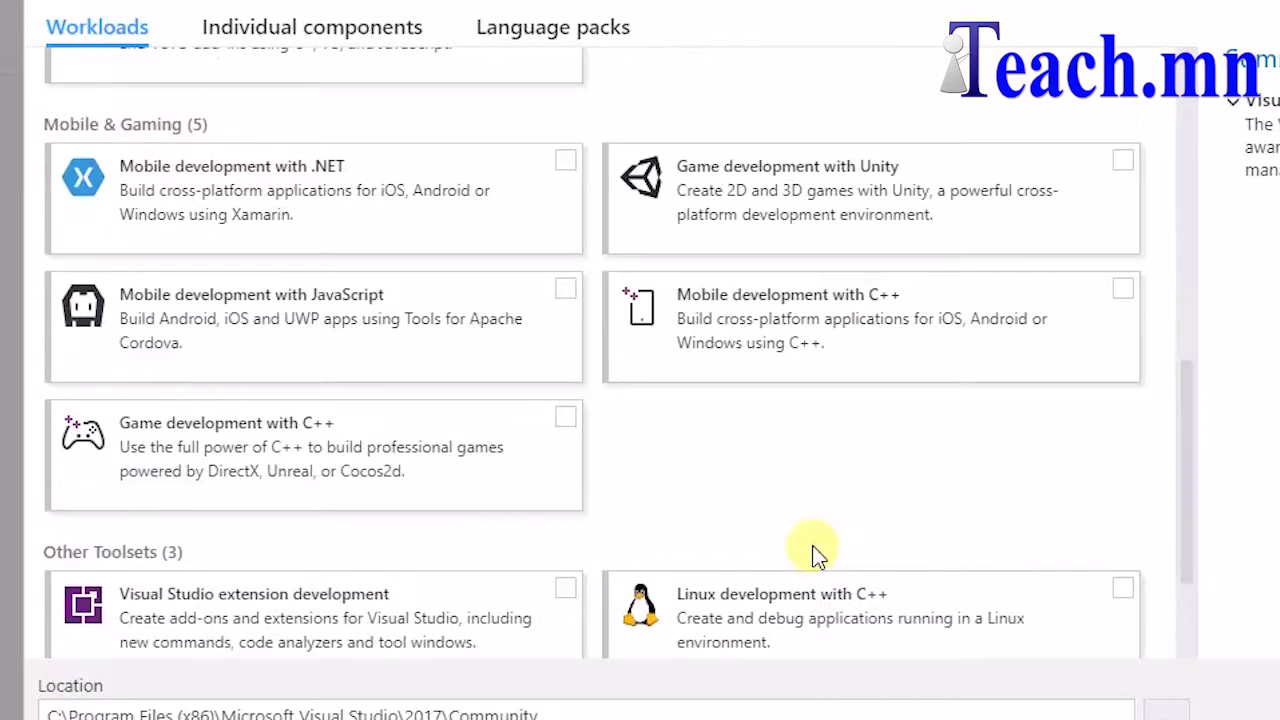
scroll(822, 468, down, 2)
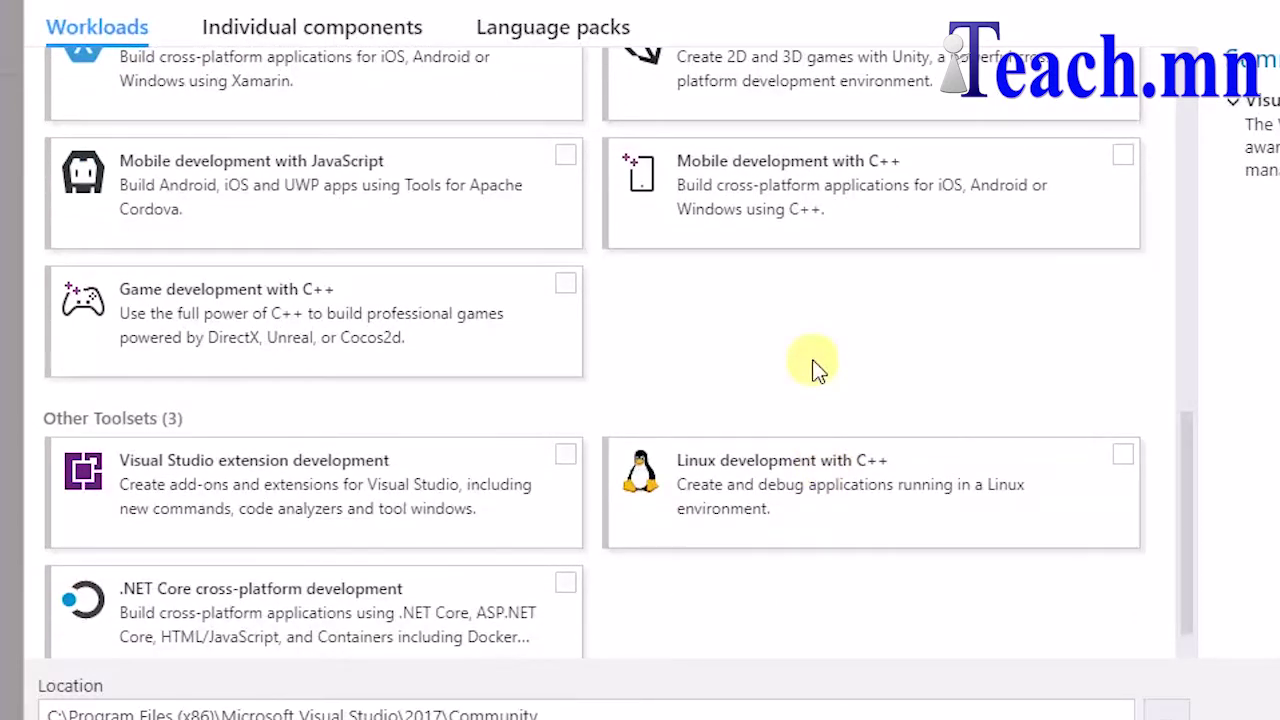
scroll(812, 368, up, 10)
click(1121, 110)
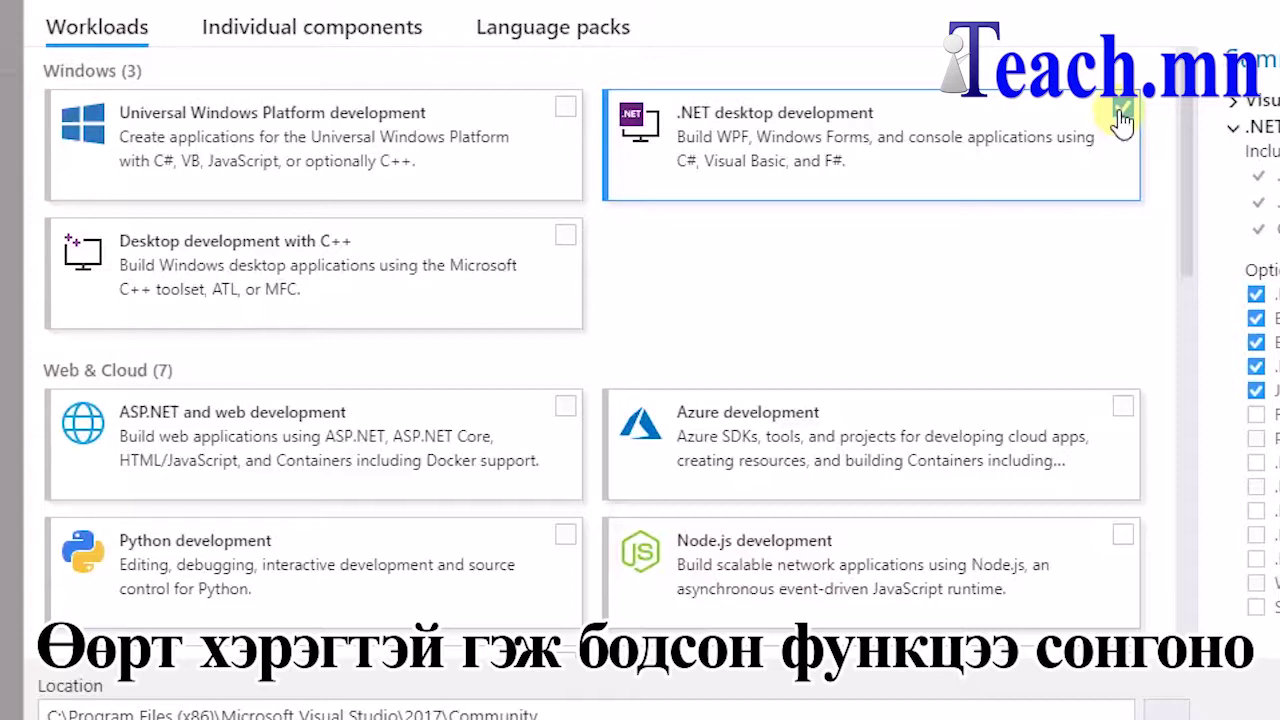
scroll(954, 242, down, 3)
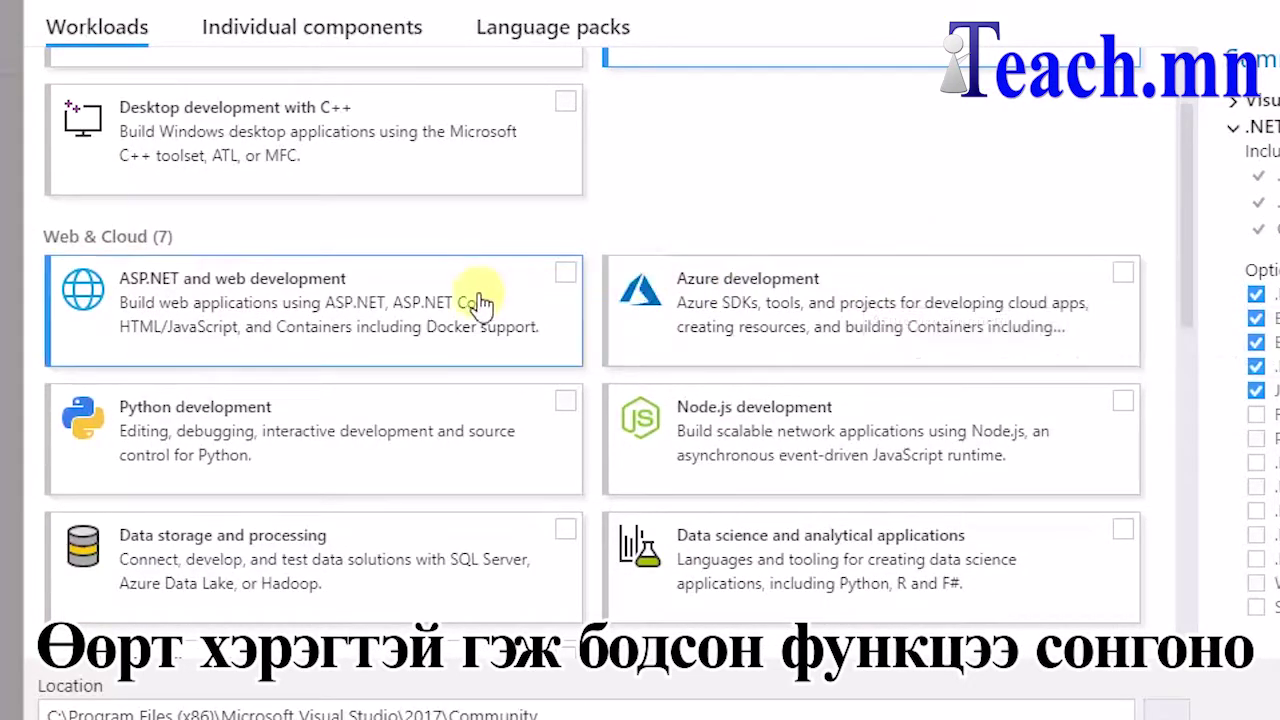
click(564, 276)
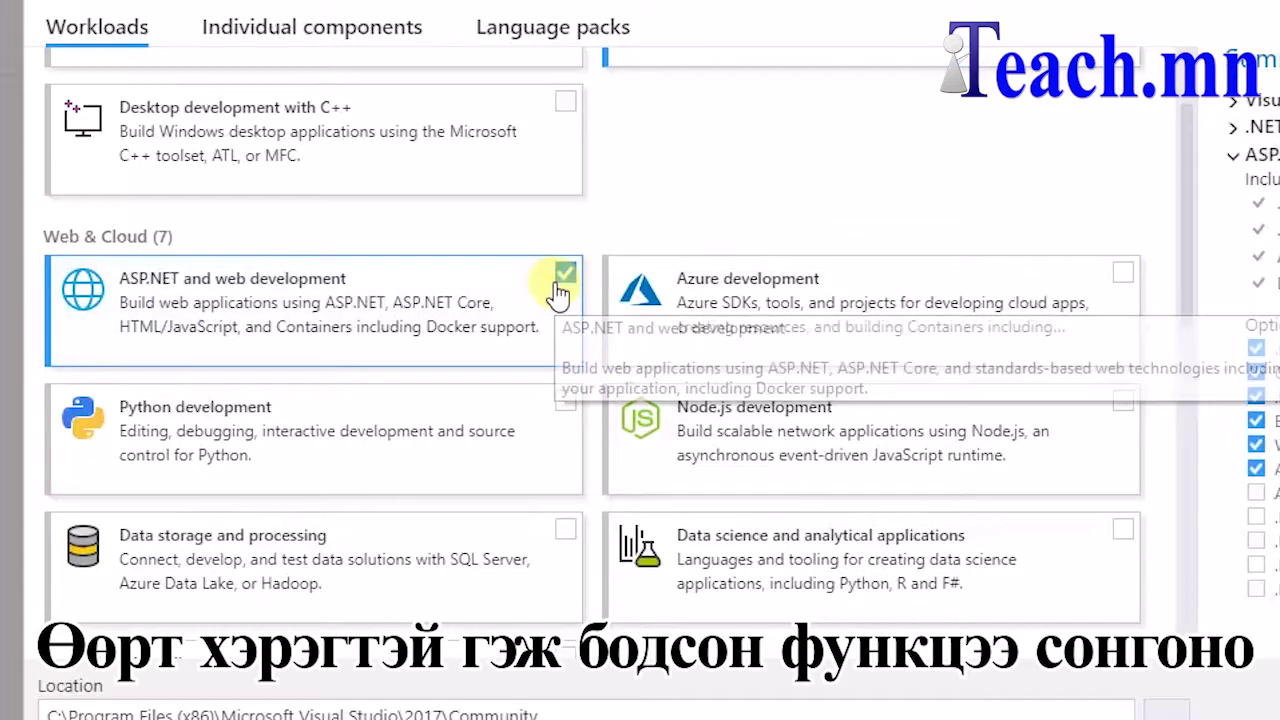
click(1111, 282)
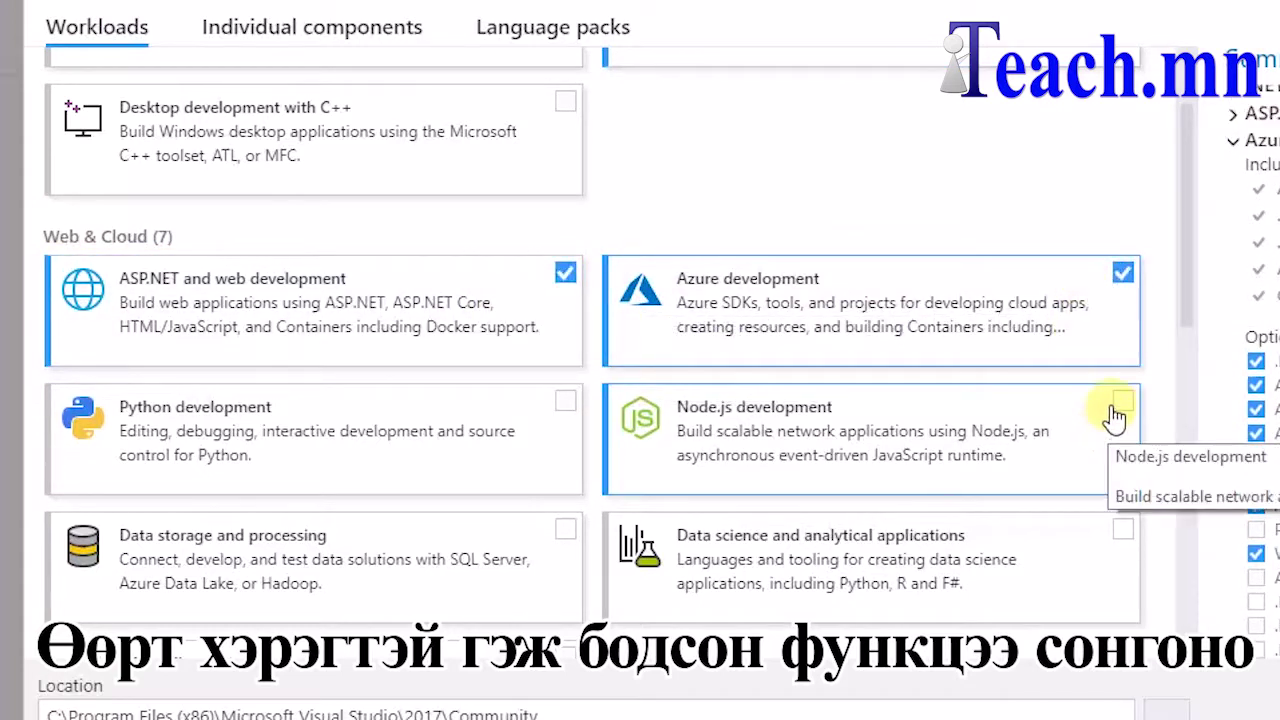
click(1113, 407)
Step: Add the Data storage and processing and the Data science and analytical applications workloads
scroll(1120, 415, down, 3)
click(566, 263)
click(1123, 263)
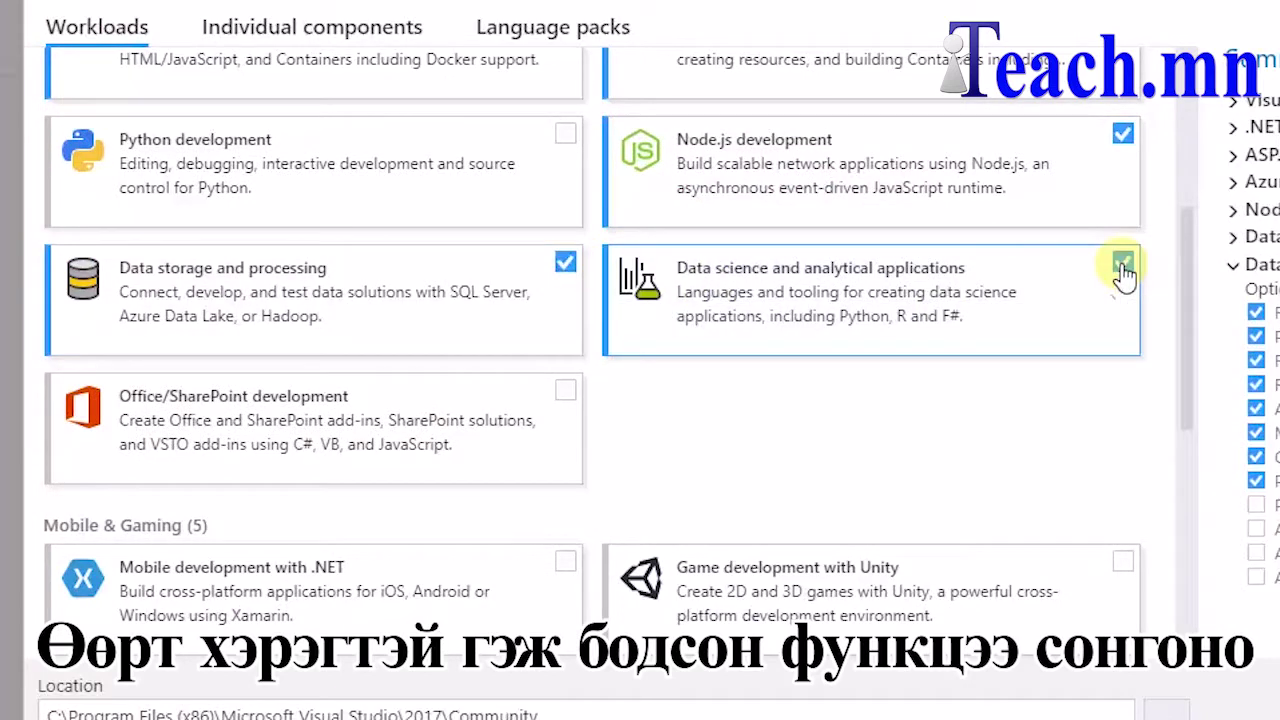
scroll(1100, 397, down, 3)
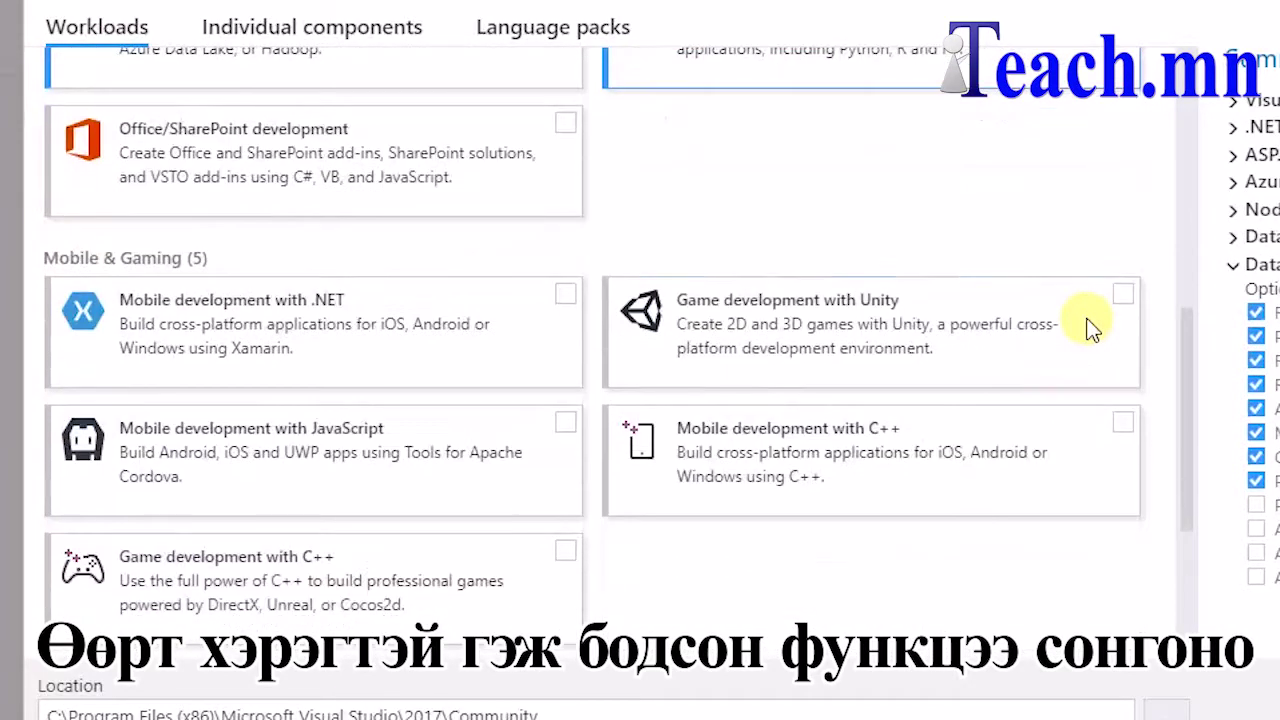
click(1123, 295)
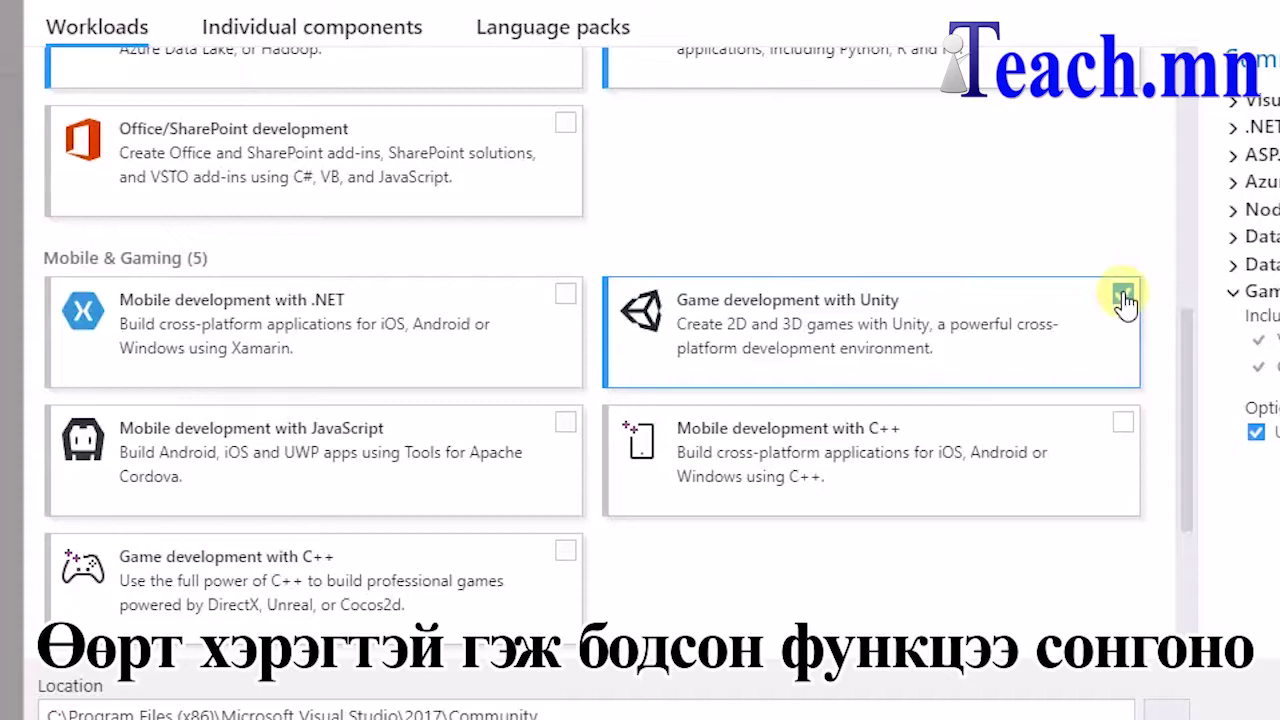
click(1123, 295)
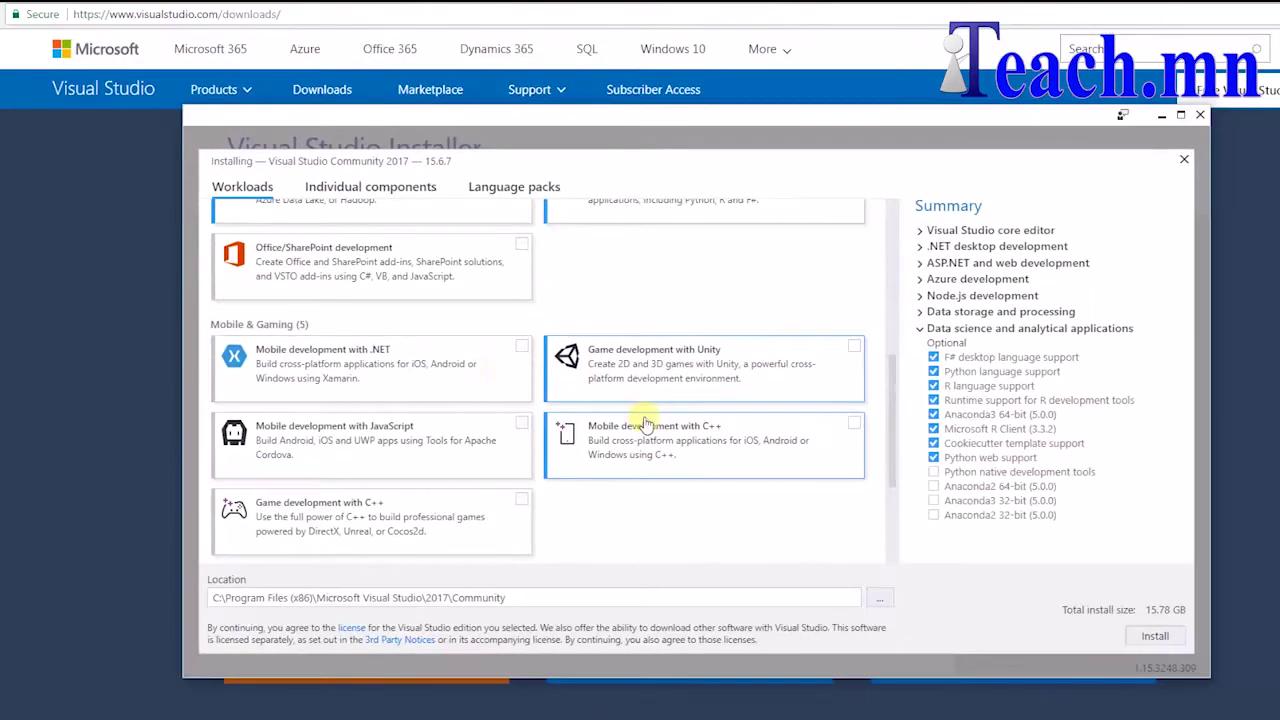
Step: Review the remaining workloads and start installing Visual Studio Community 2017 with the selected ones
scroll(717, 437, down, 3)
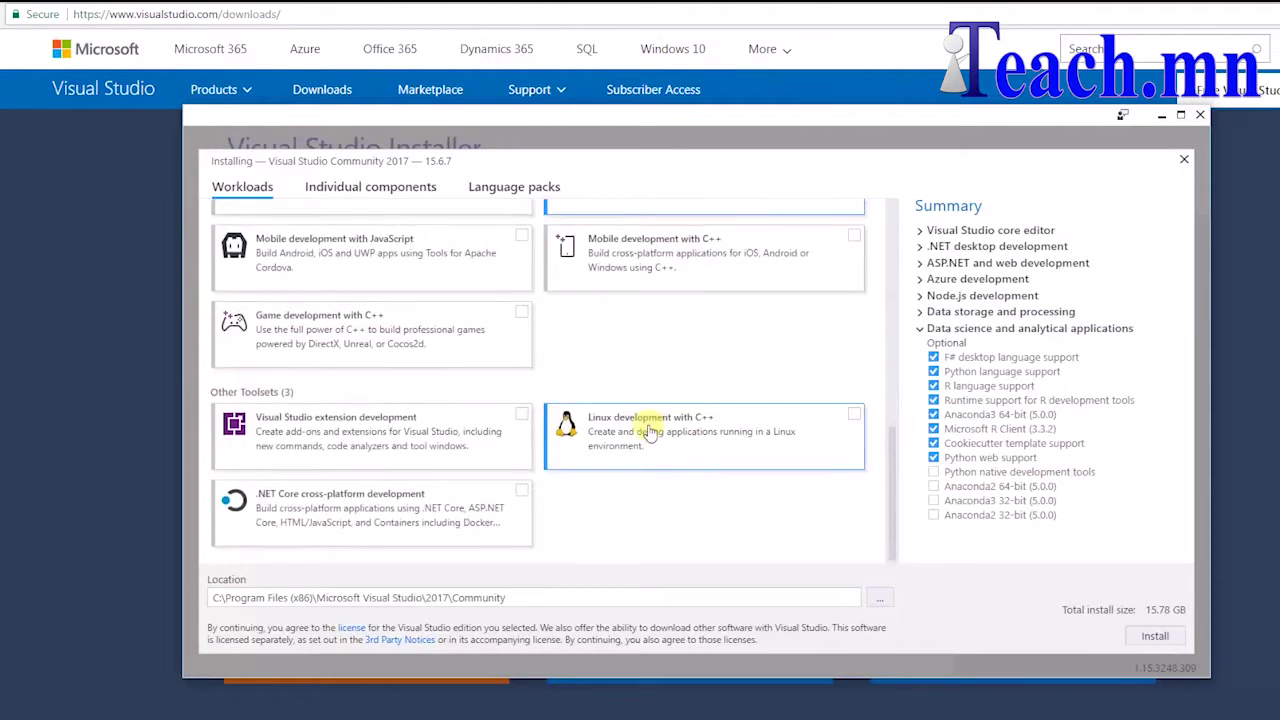
scroll(650, 430, up, 5)
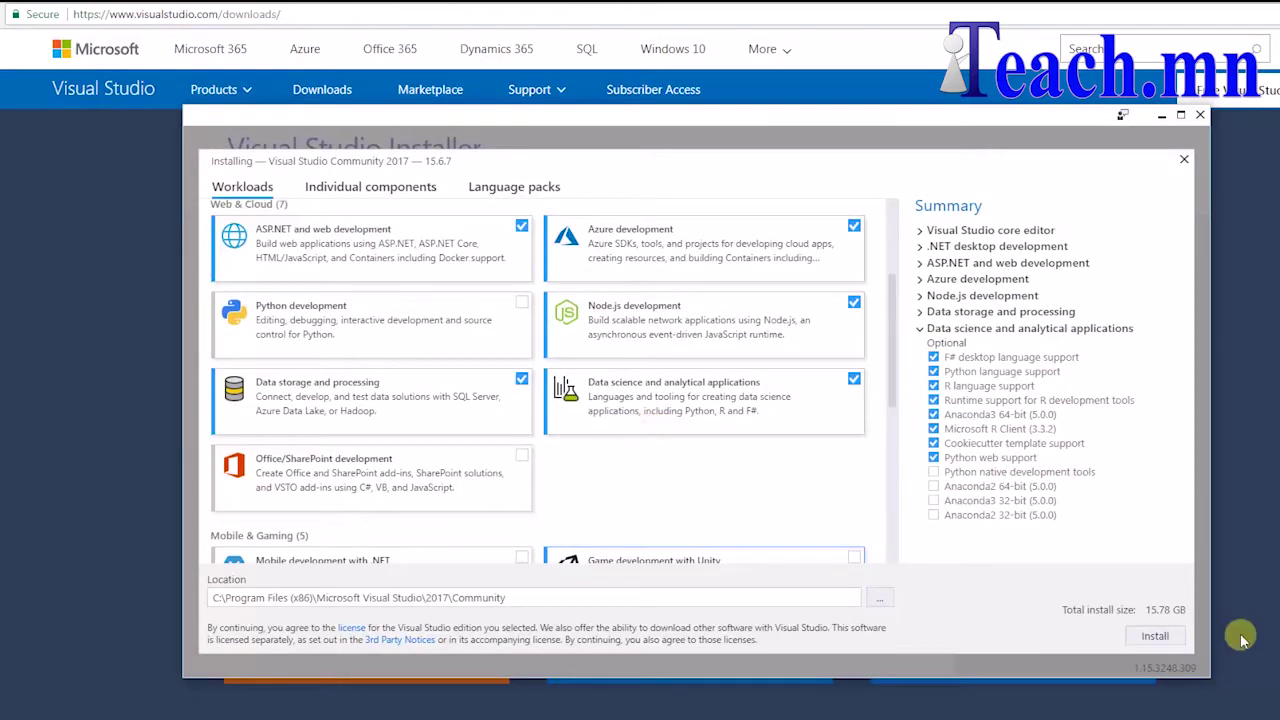
click(1155, 636)
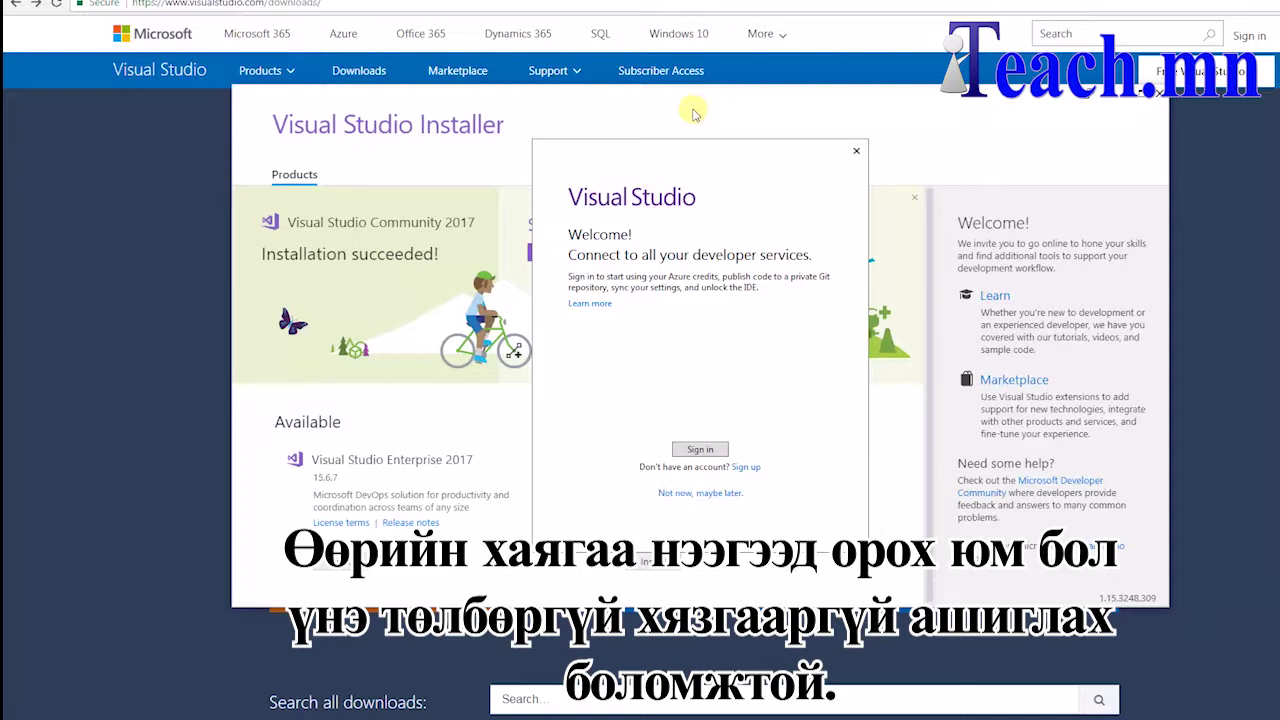
Step: Skip signing in to Visual Studio and choose the Dark color theme
click(733, 494)
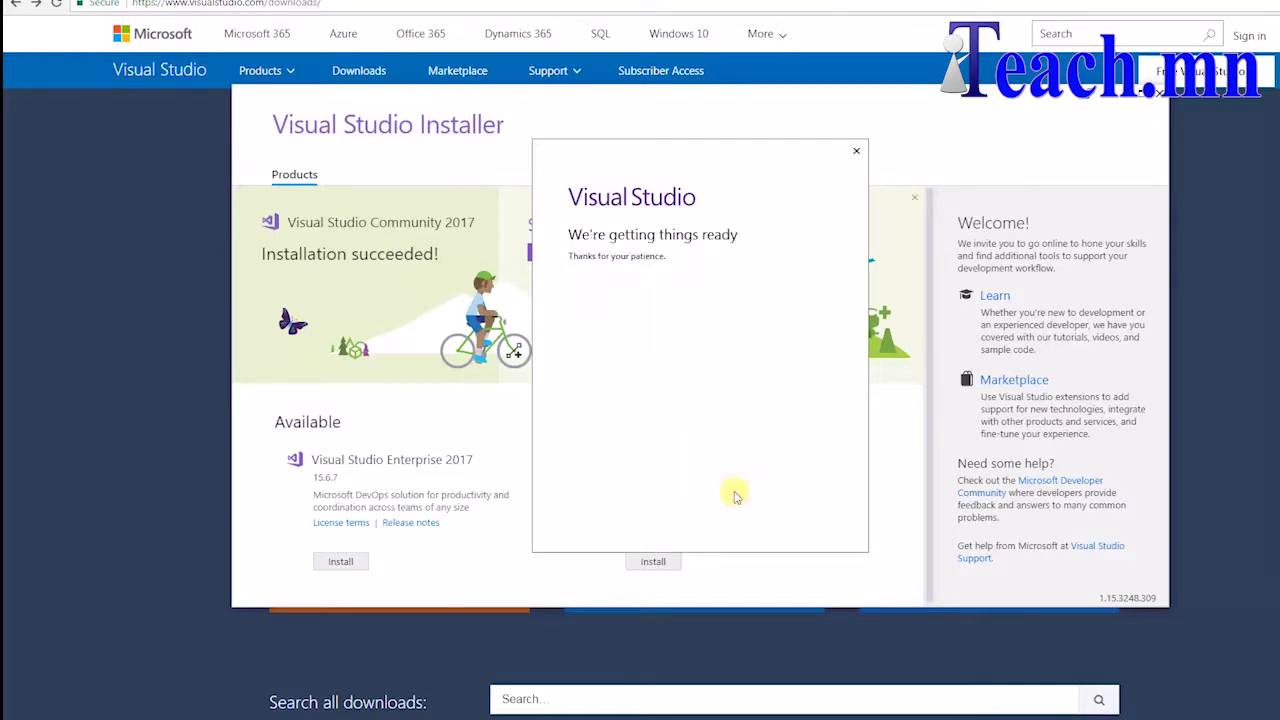
click(717, 316)
click(613, 405)
click(712, 407)
click(618, 405)
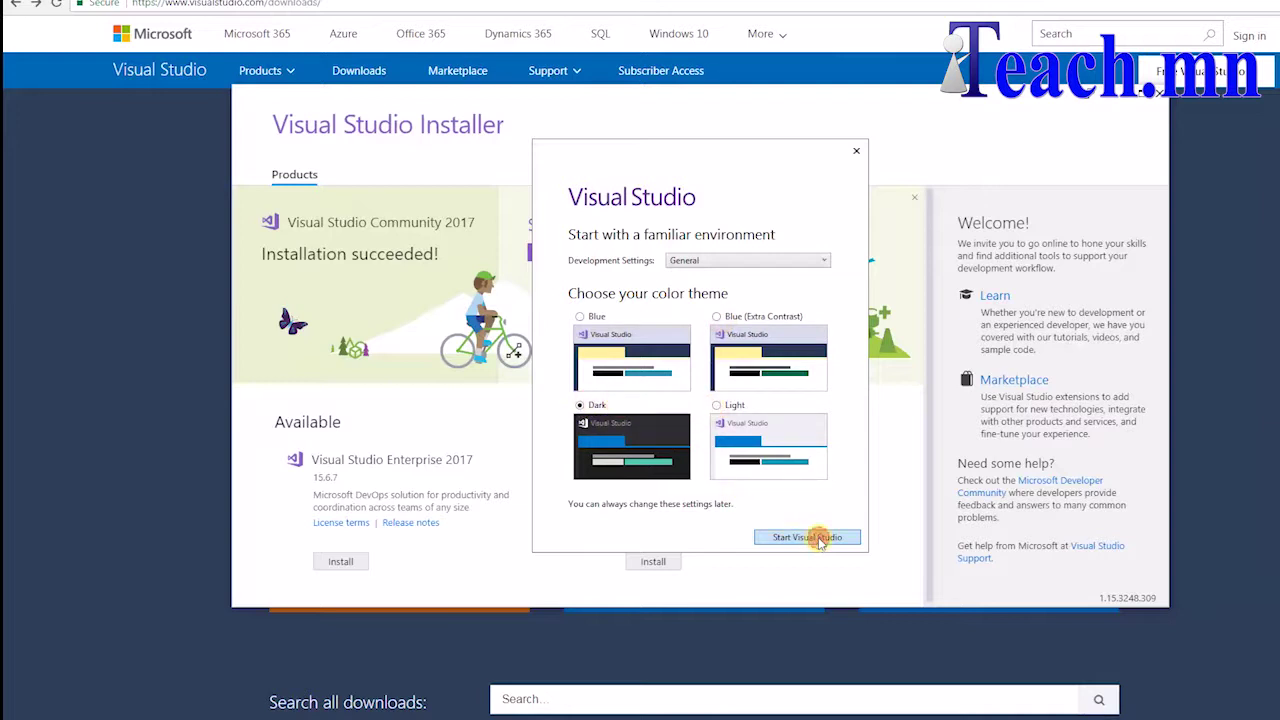
Step: Set the development settings to Visual C# and start Visual Studio
click(800, 268)
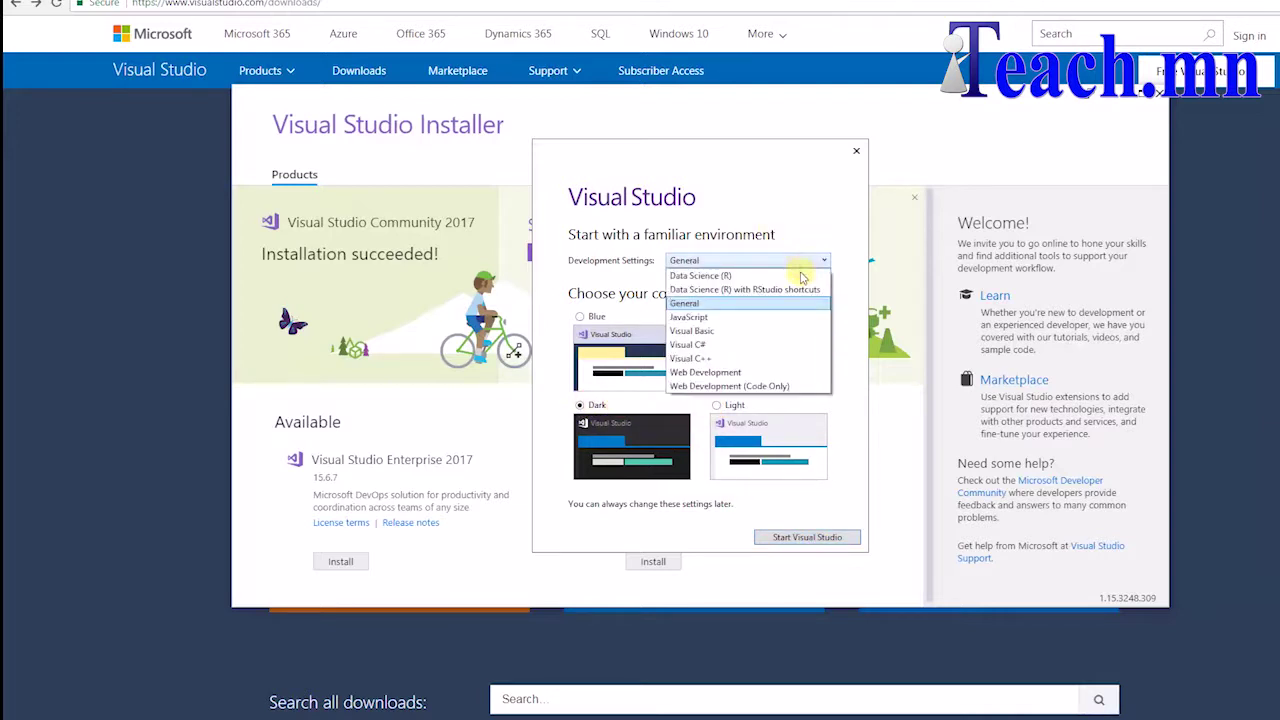
click(784, 346)
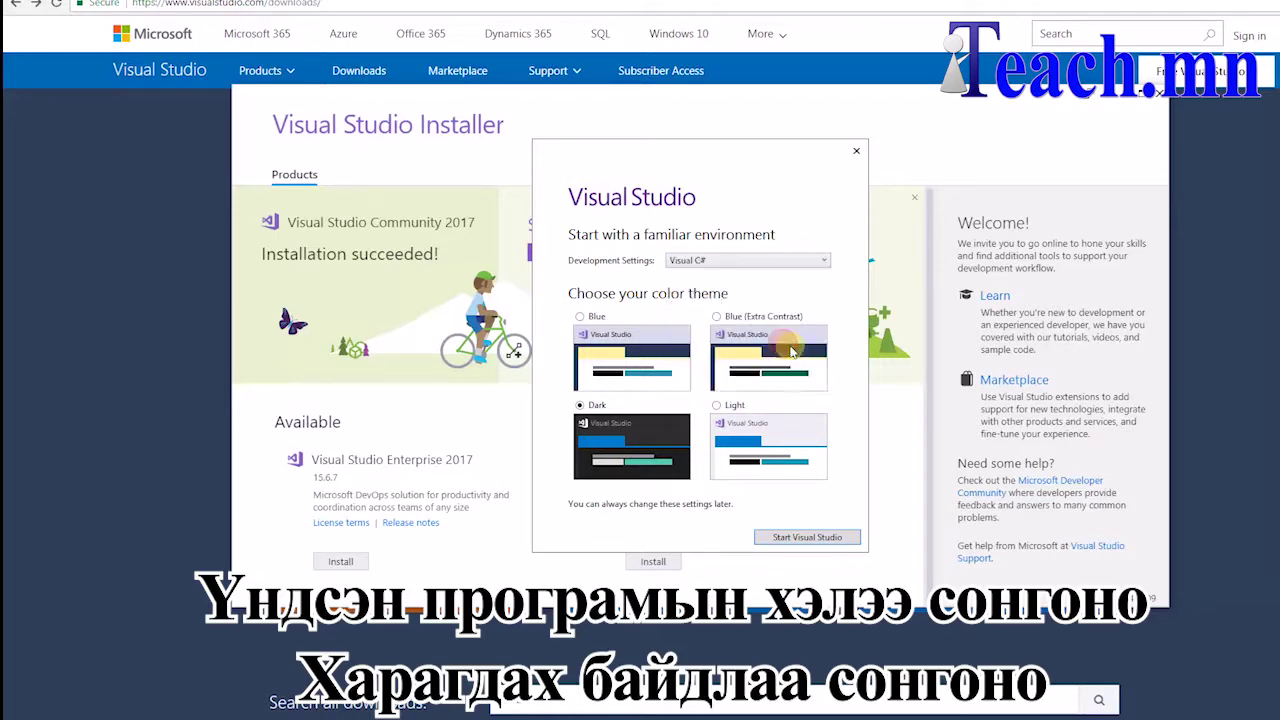
click(806, 539)
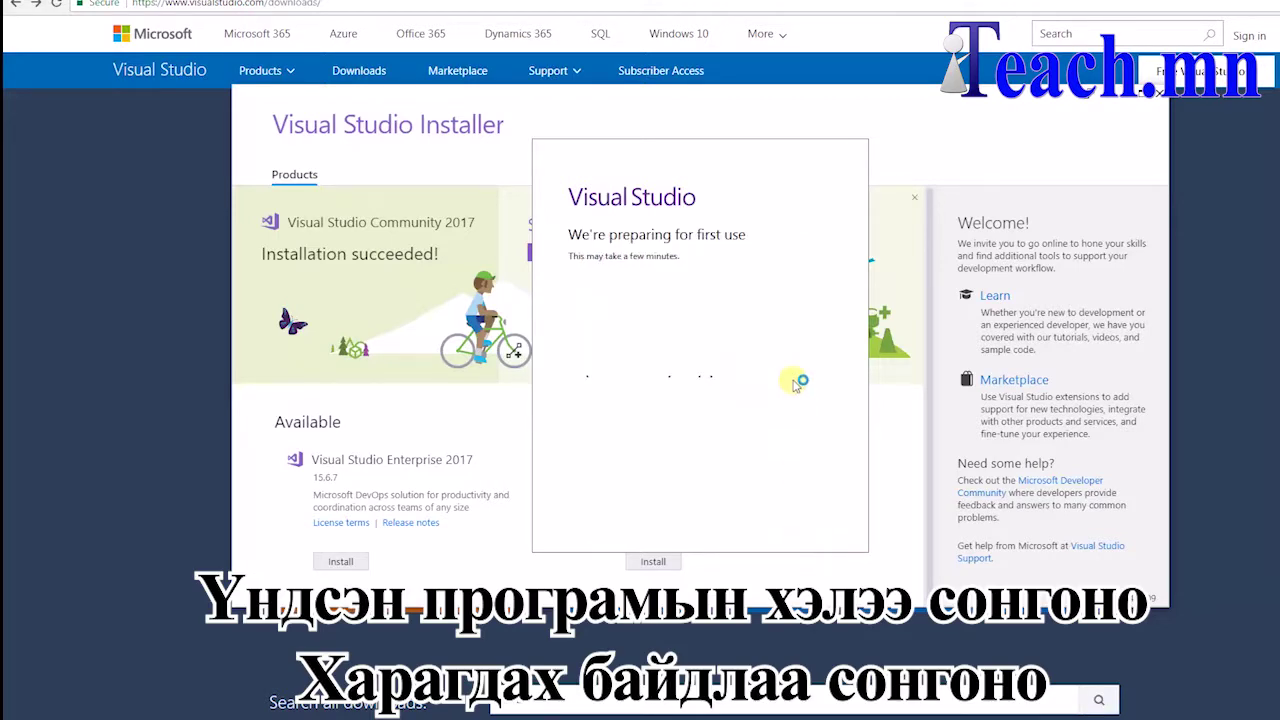